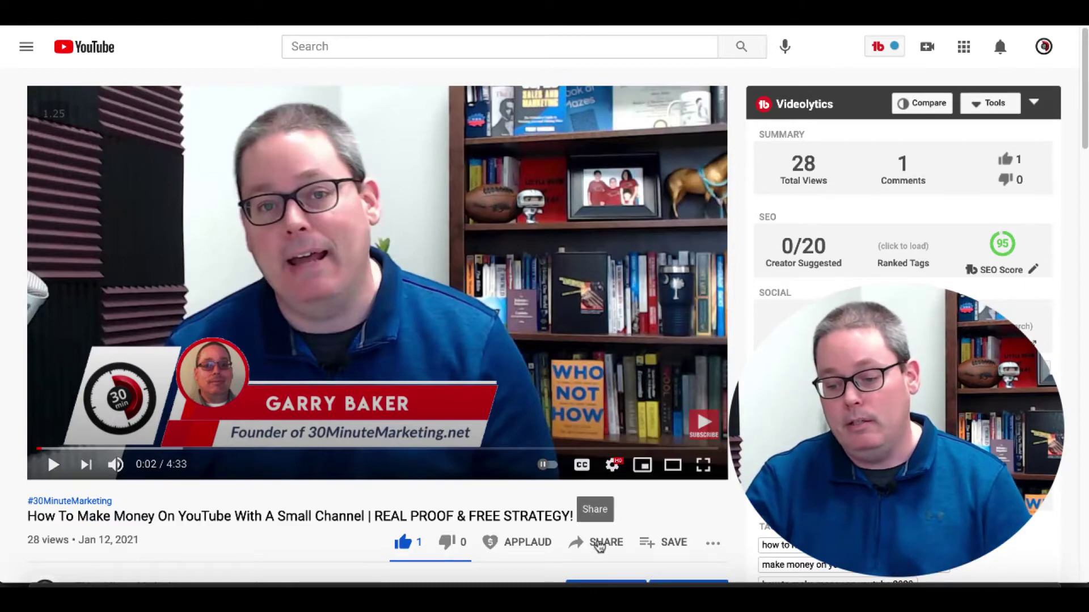
Open the Share dialog for the 'How To Make Money On YouTube With A Small Channel' video
left_click(600, 545)
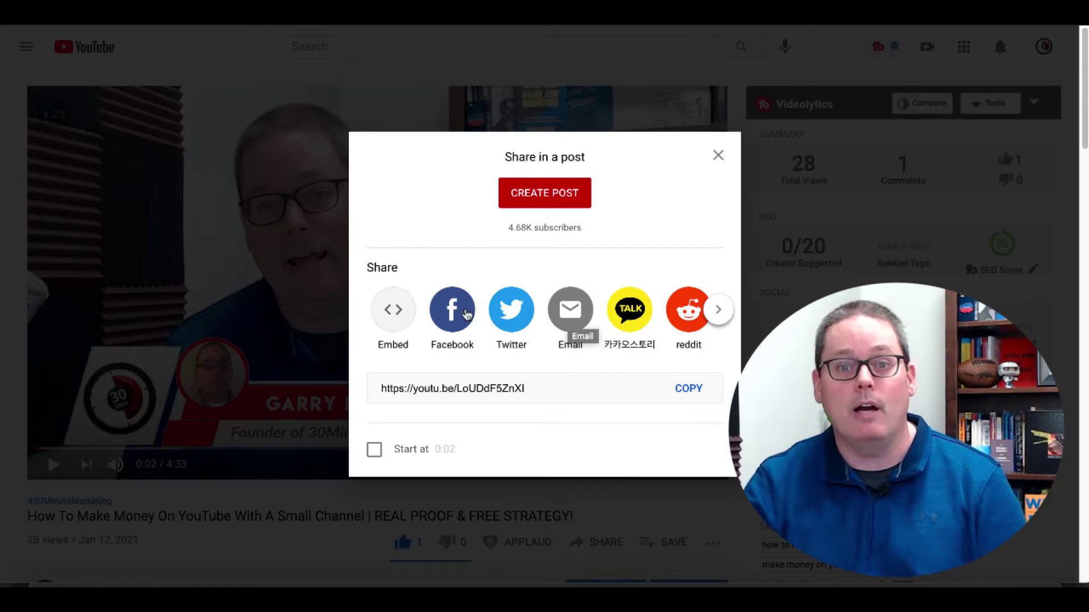
Show the 560×315 iframe embed code with no start time and player controls left on
left_click(402, 311)
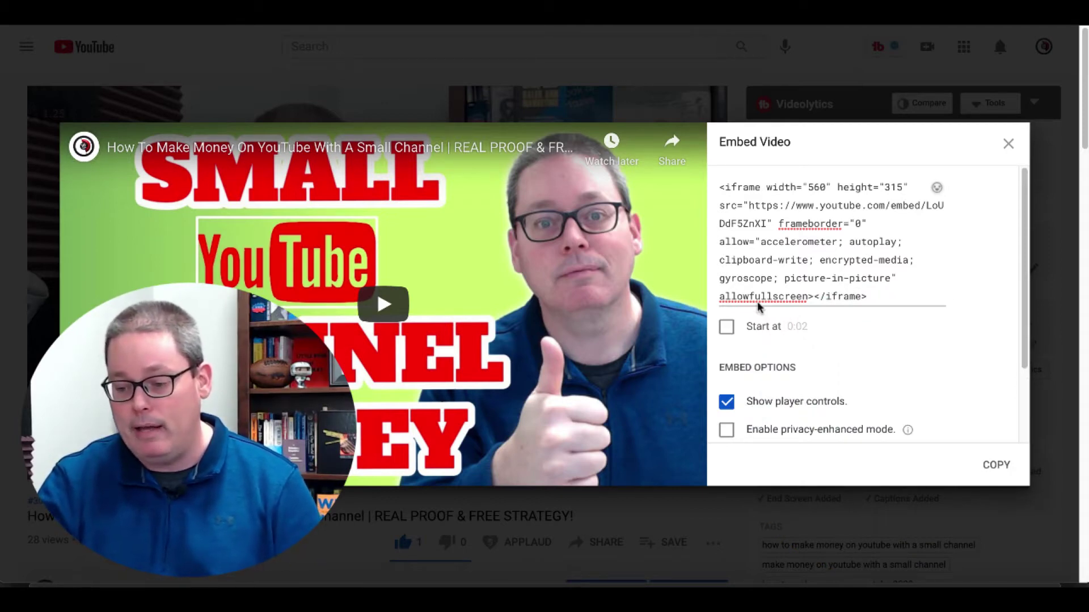
left_click(727, 329)
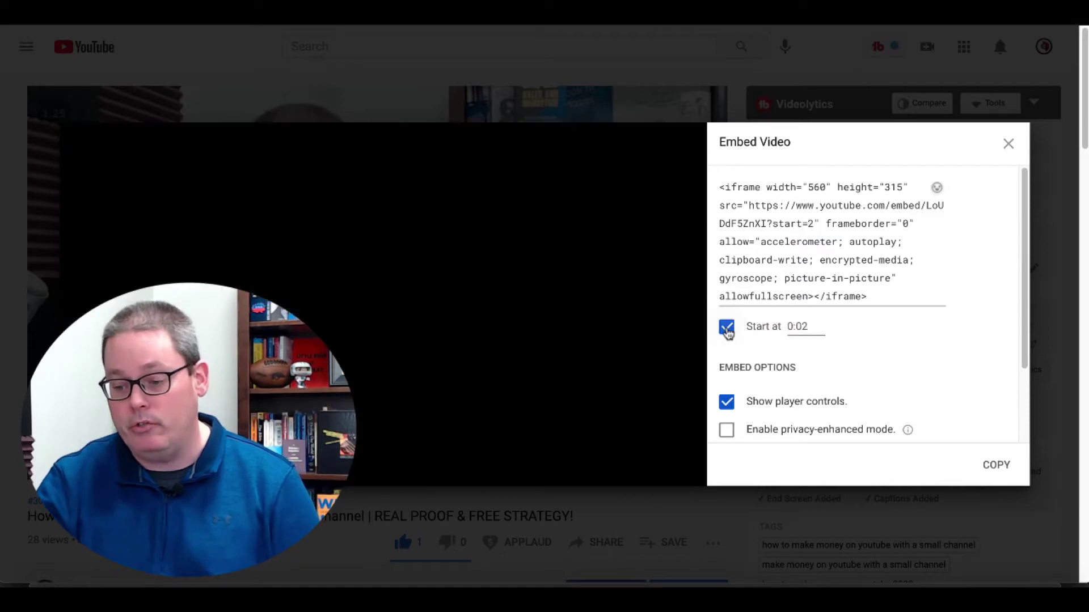
left_click(726, 328)
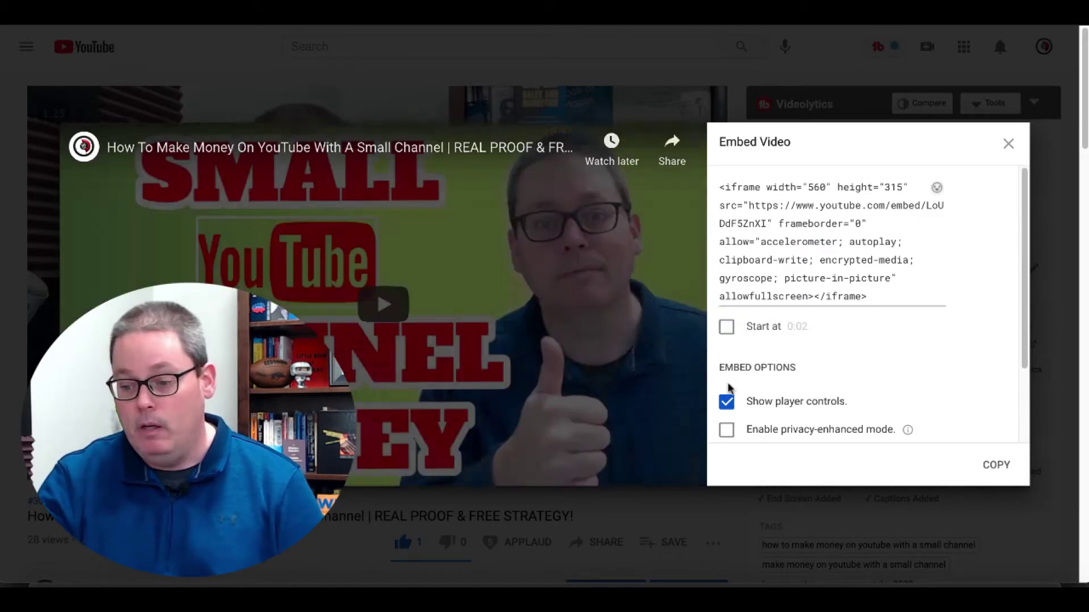
left_click(727, 402)
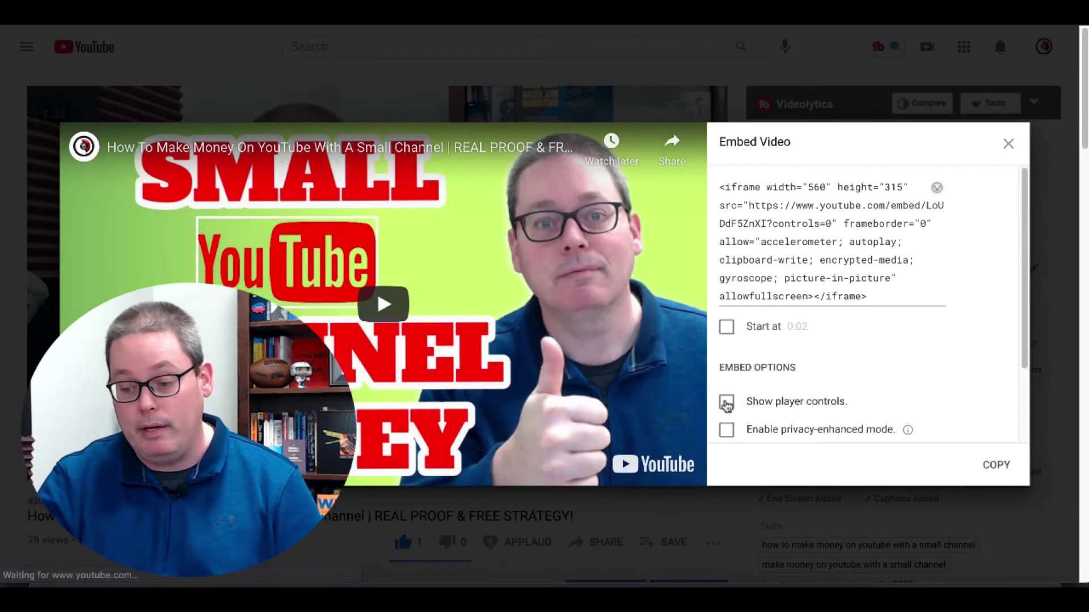
left_click(726, 402)
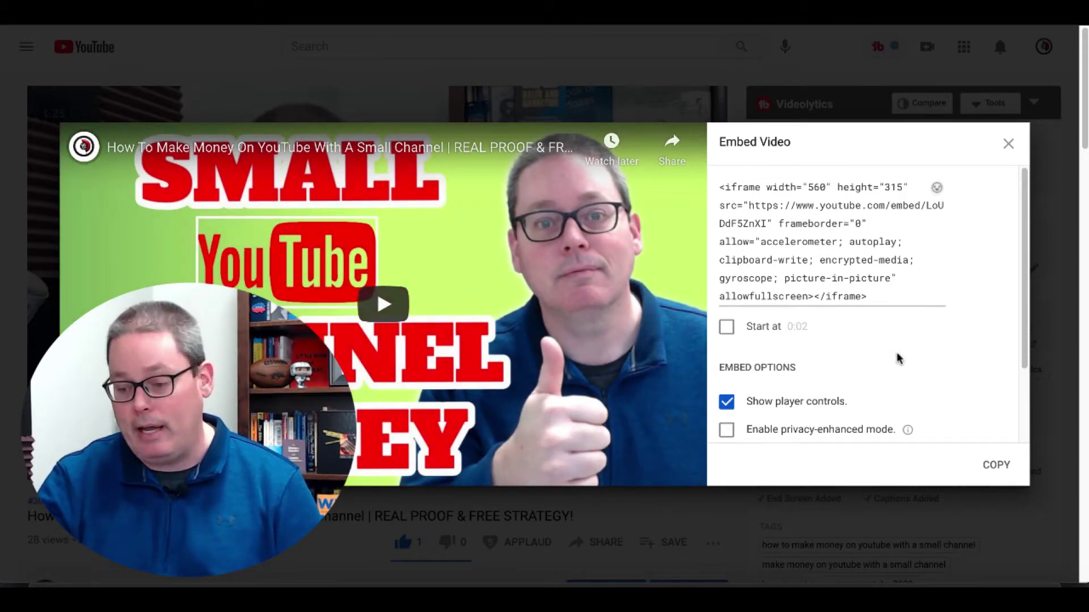
scroll(898, 359, "down", 3)
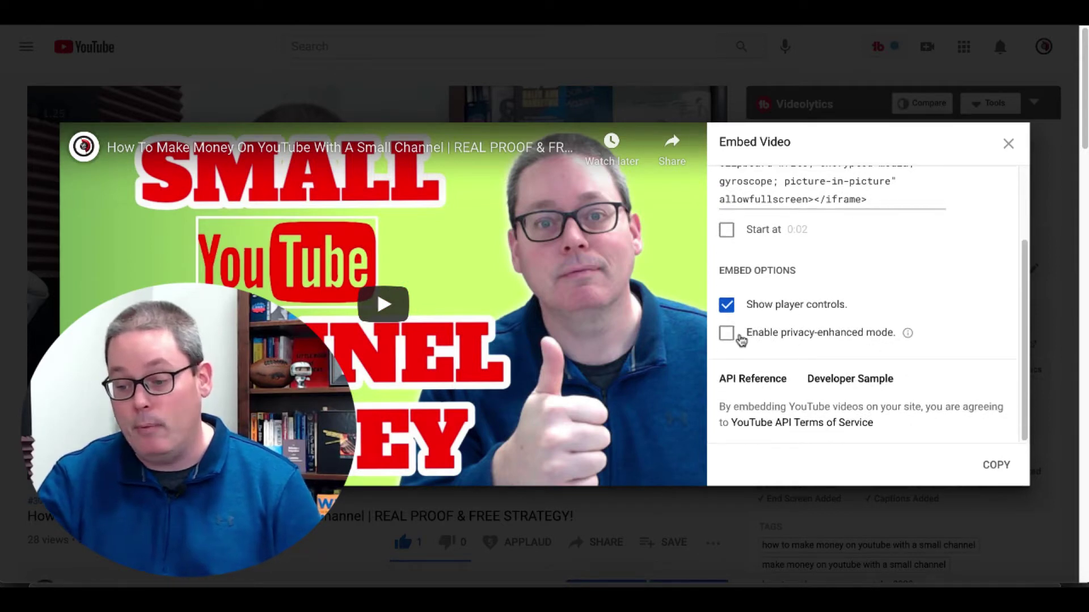
Turn privacy-enhanced mode on and back off, leaving it disabled
left_click(728, 334)
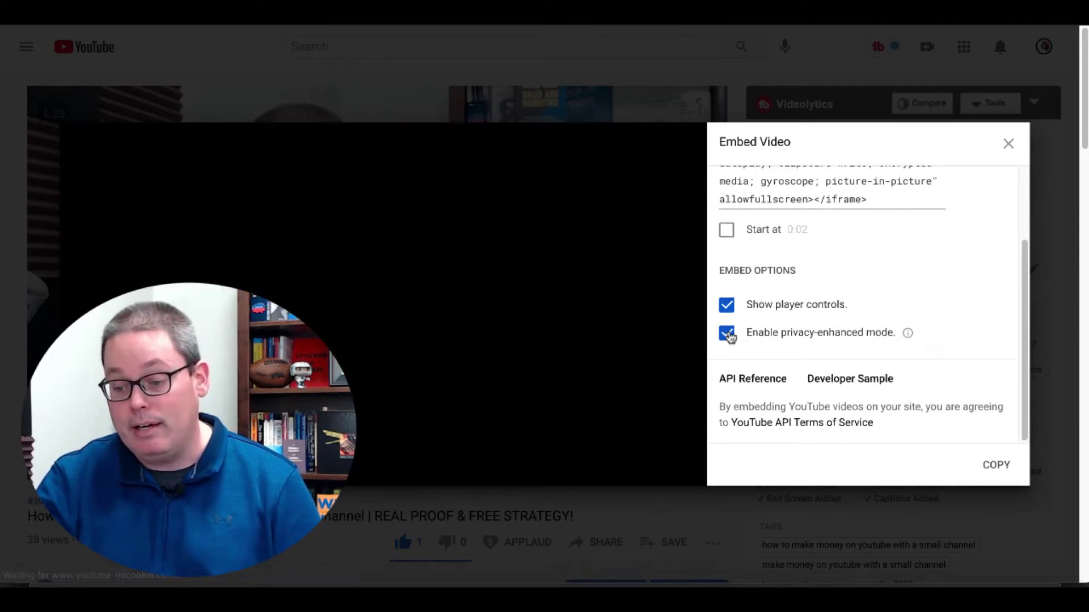
mouse_move(908, 338)
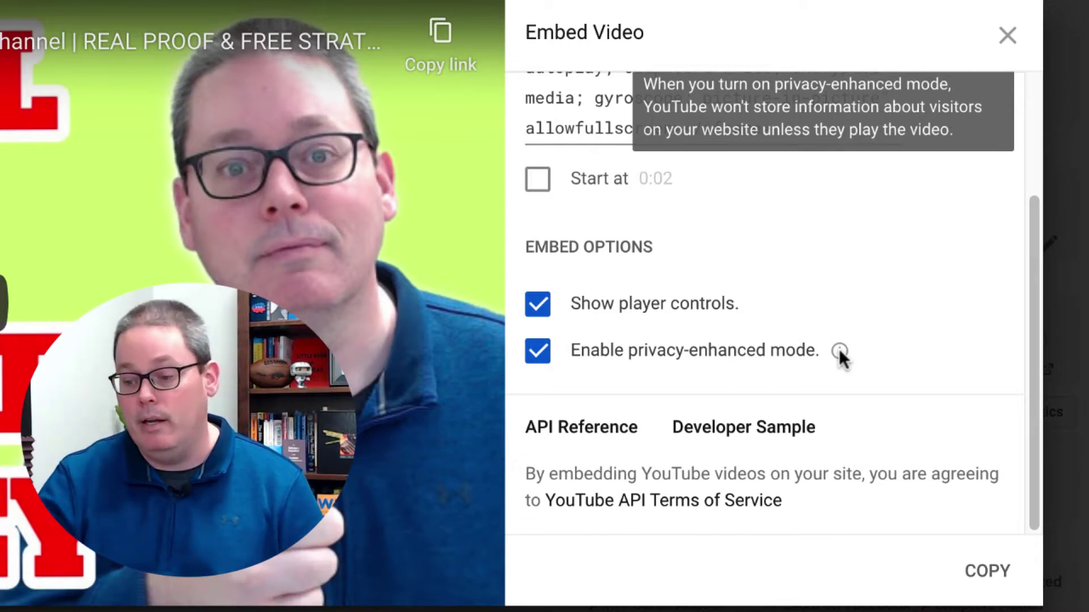
left_click(545, 355)
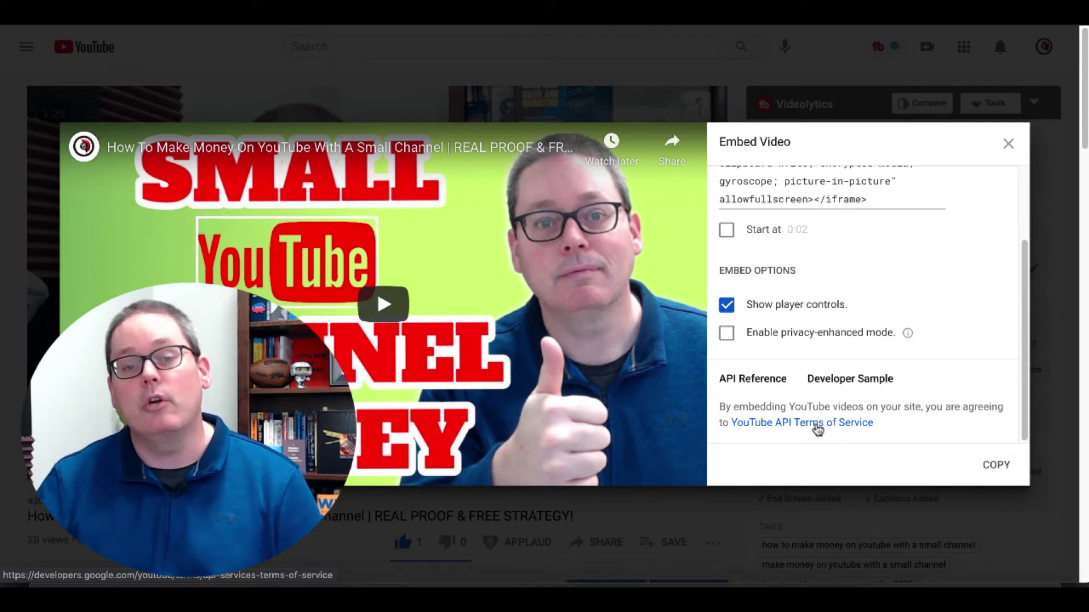
scroll(906, 368, "up", 2)
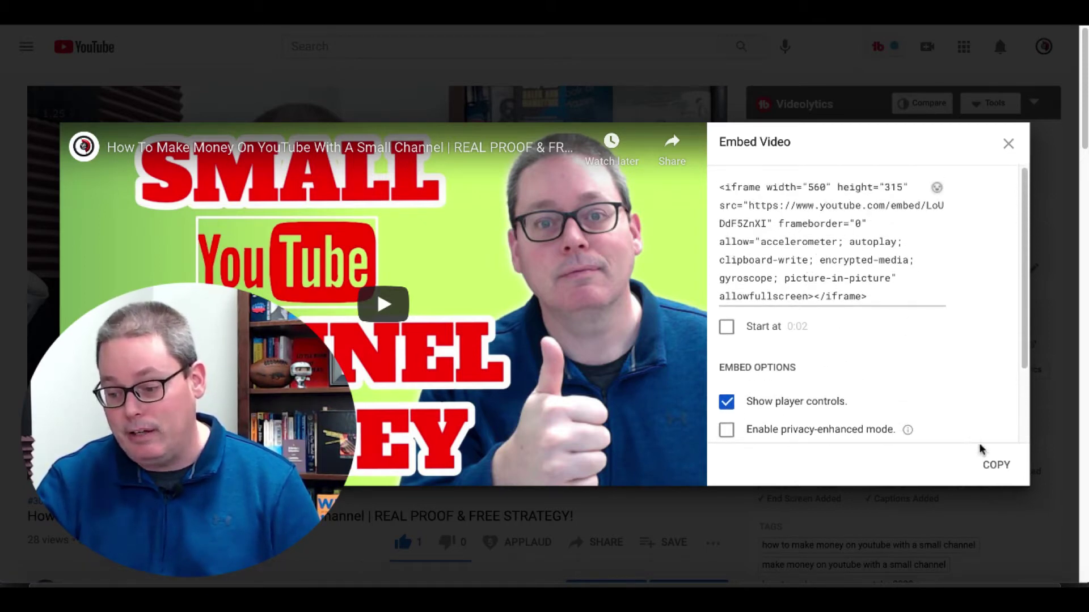
Copy the iframe embed code and move to the WordPress dashboard
left_click(989, 466)
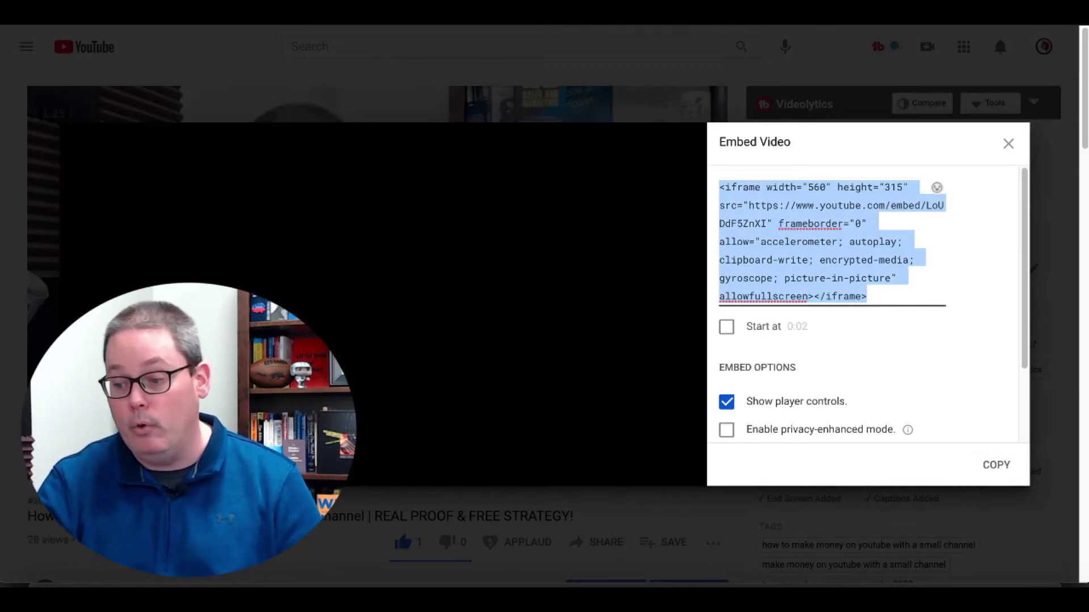
left_click(964, 14)
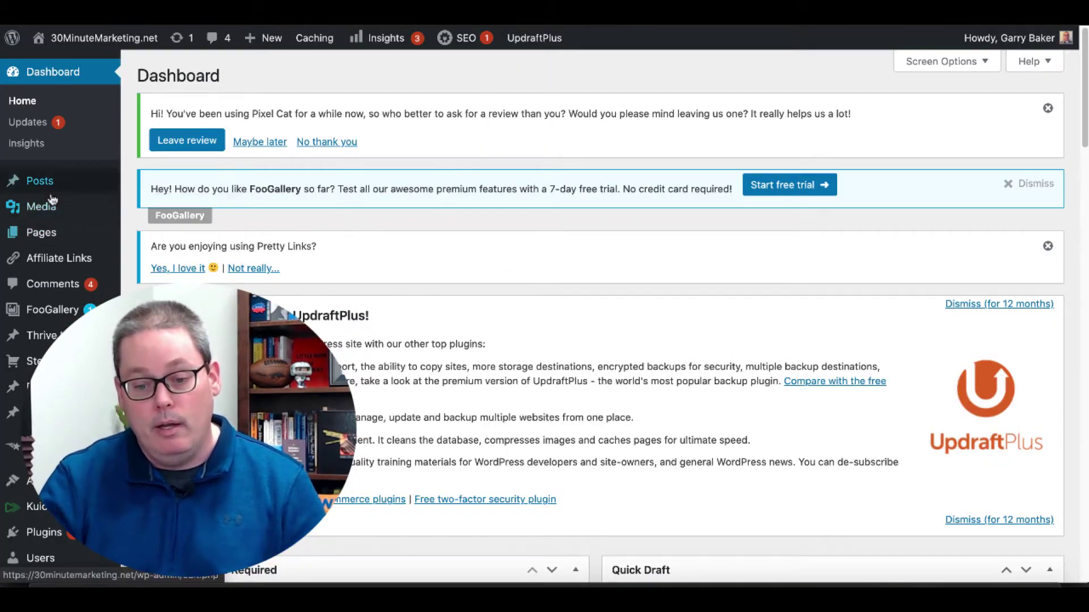
Add a new post titled 'YouTube Embed' and paste the video's embed code into its body
mouse_move(61, 190)
left_click(152, 207)
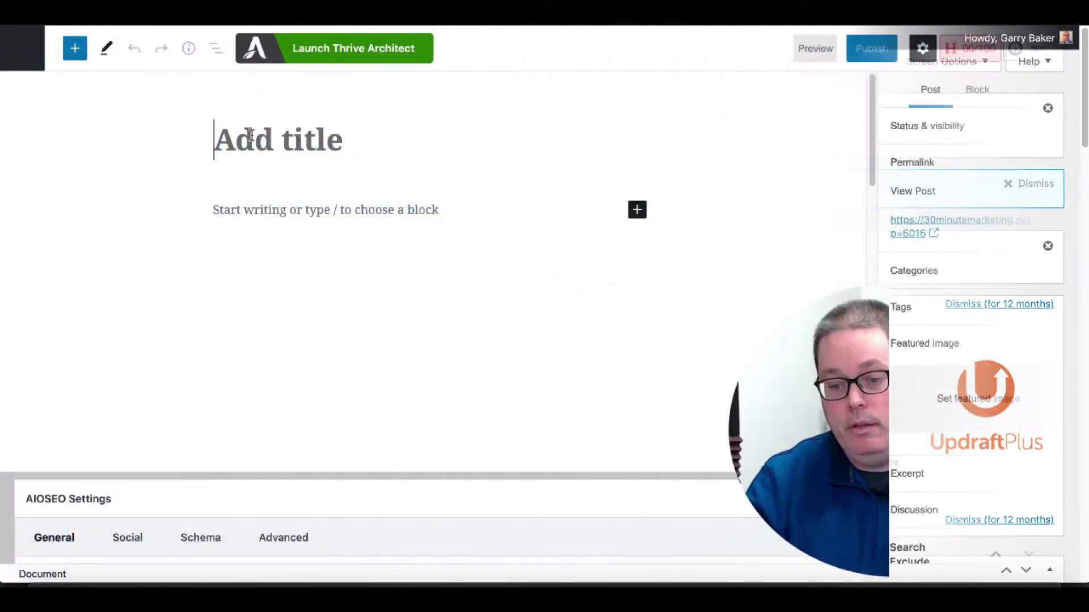
type("YouTube Embed")
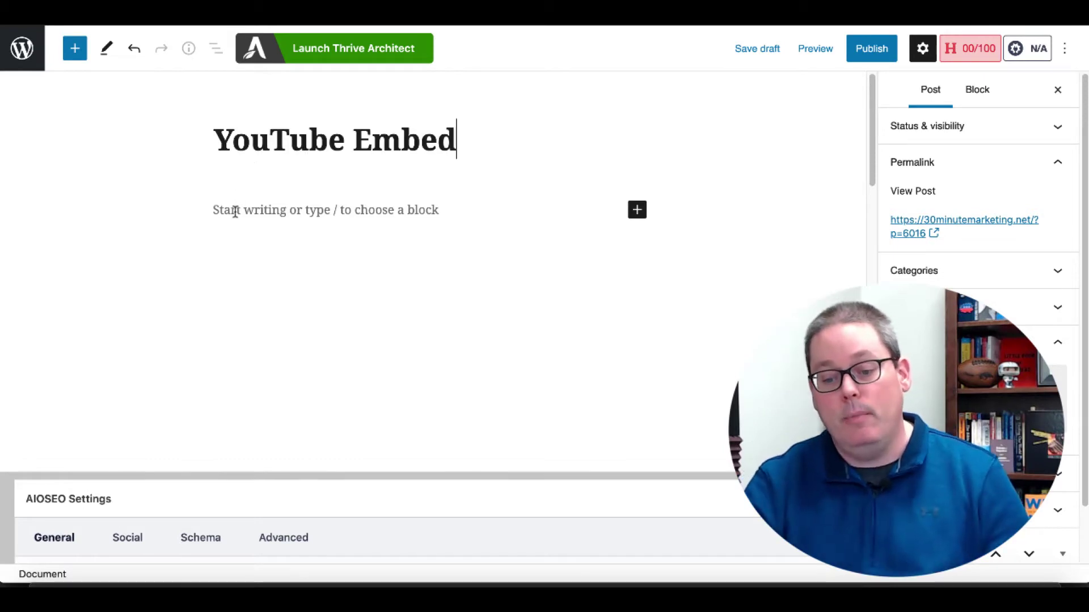
left_click(235, 212)
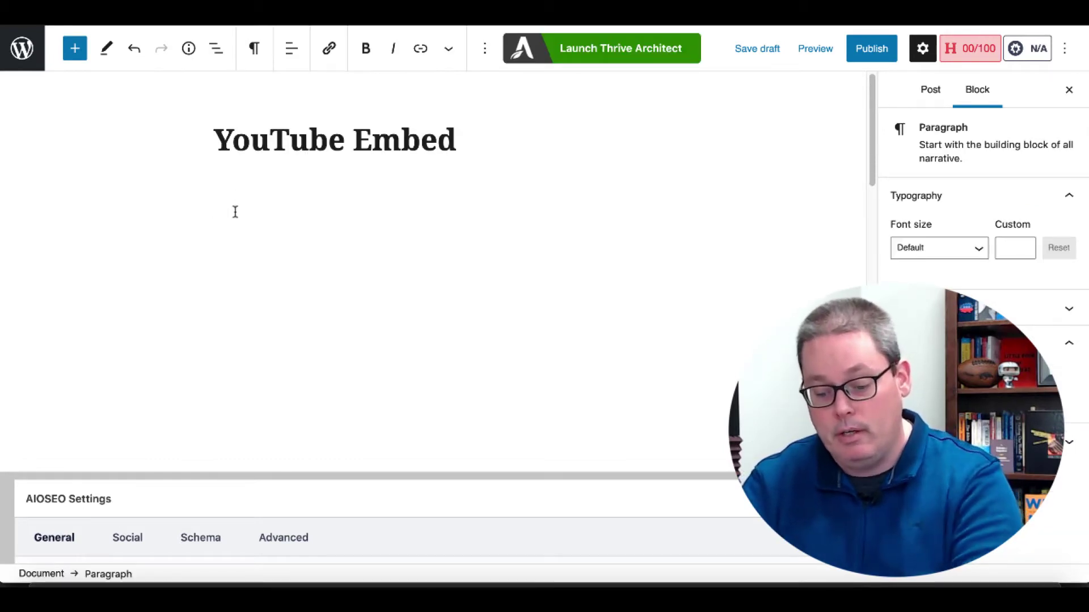
key("super+v")
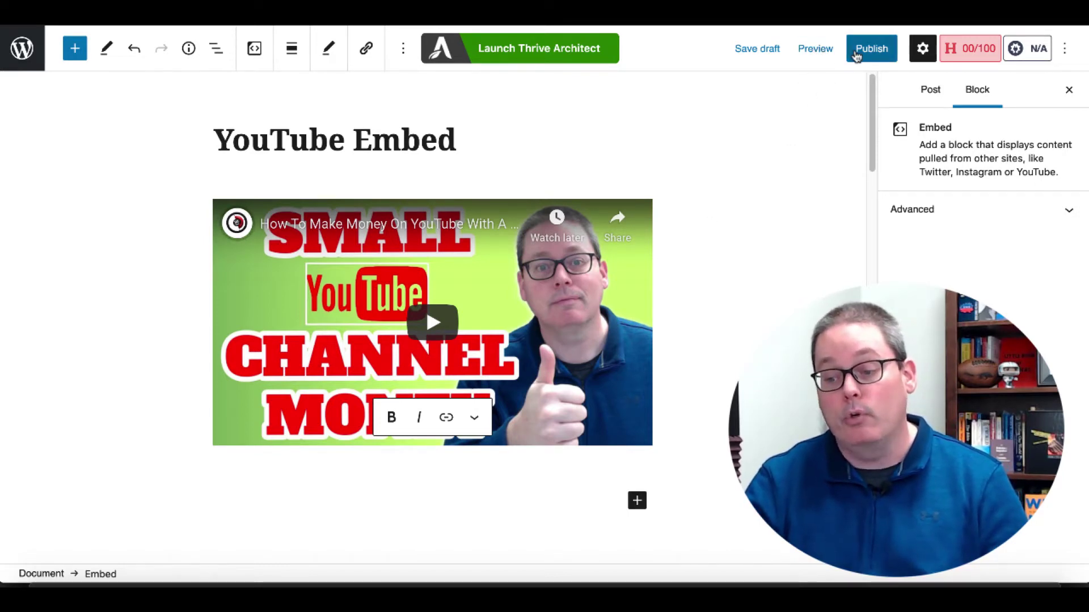
Preview the 'YouTube Embed' post in a new browser tab
left_click(811, 53)
left_click(723, 195)
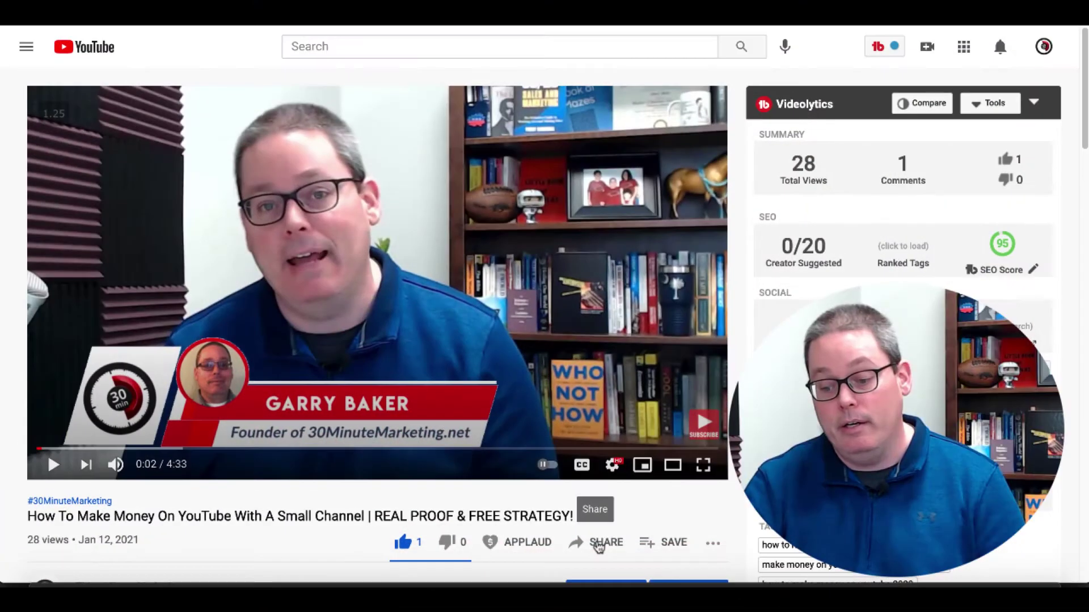
Bring up the Share options under the small-channel money-making video again
left_click(599, 546)
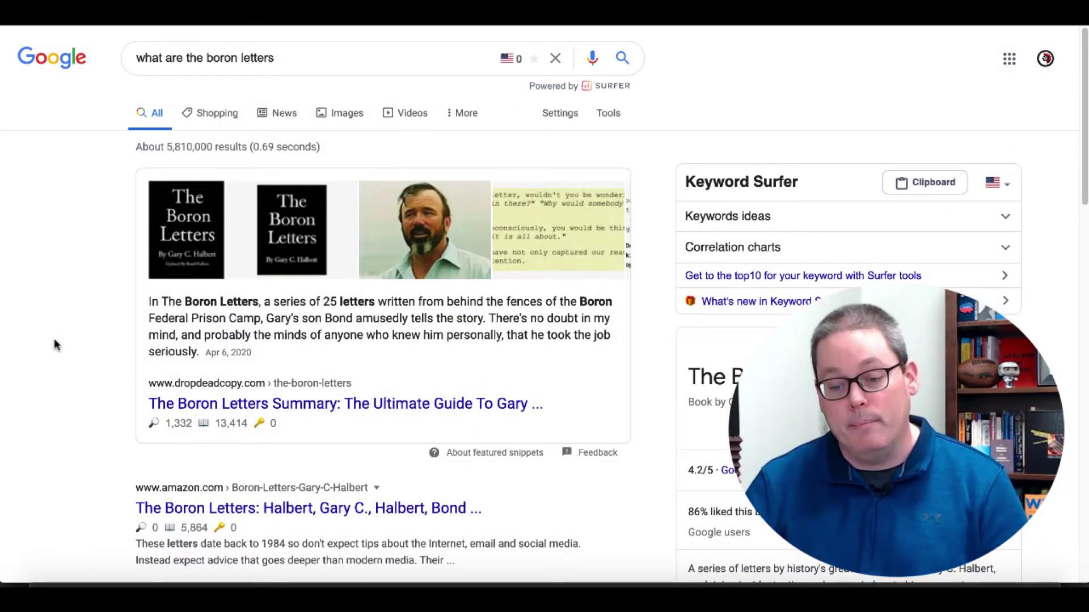
Scroll through the 'what are the boron letters' results and back to the top
scroll(54, 343, "down", 12)
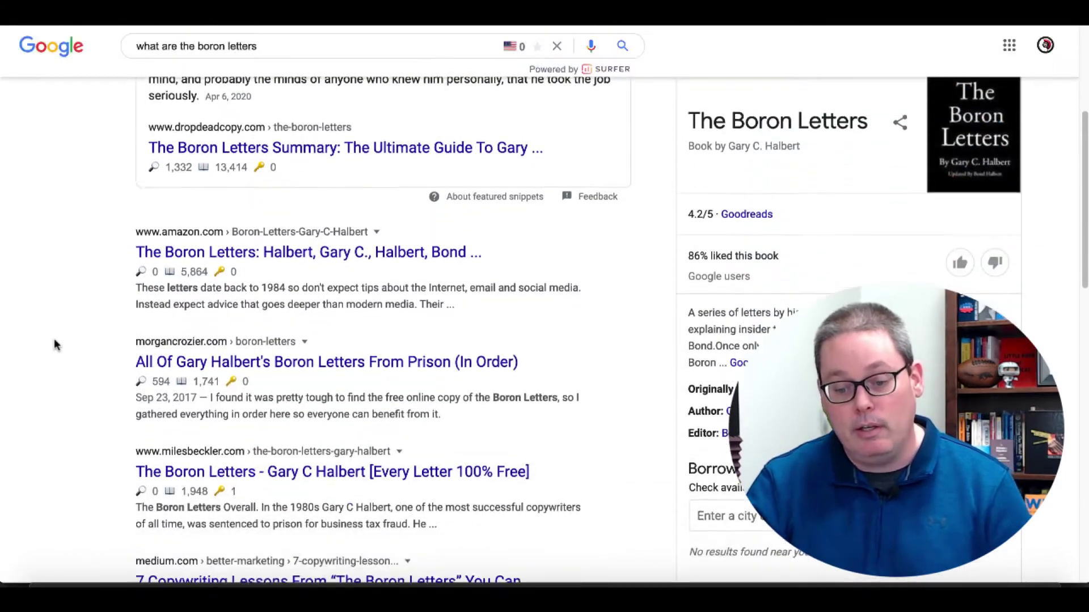
scroll(55, 343, "down", 10)
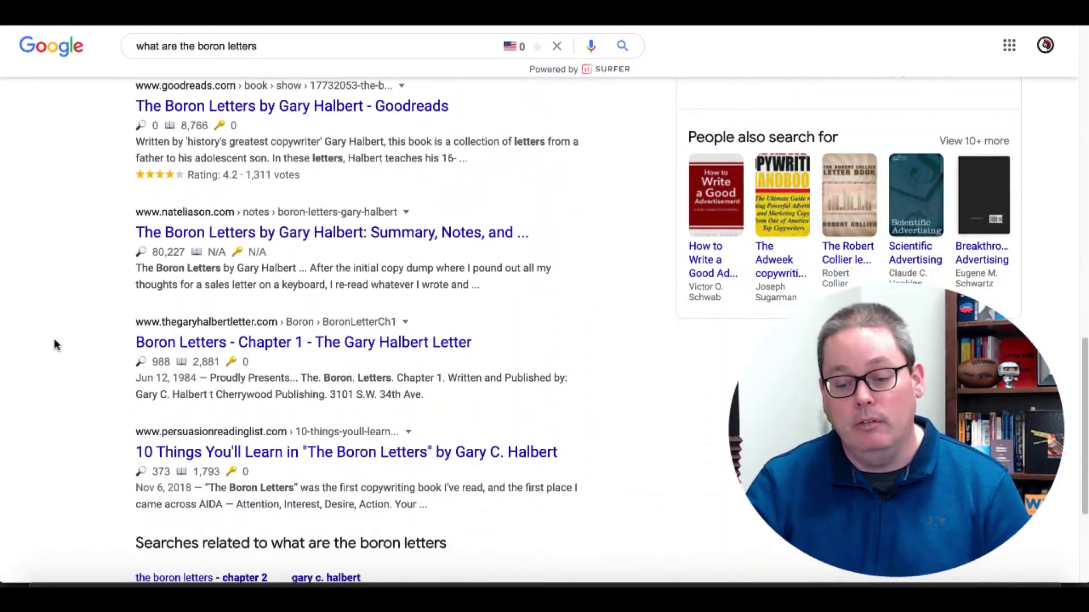
scroll(55, 343, "up", 11)
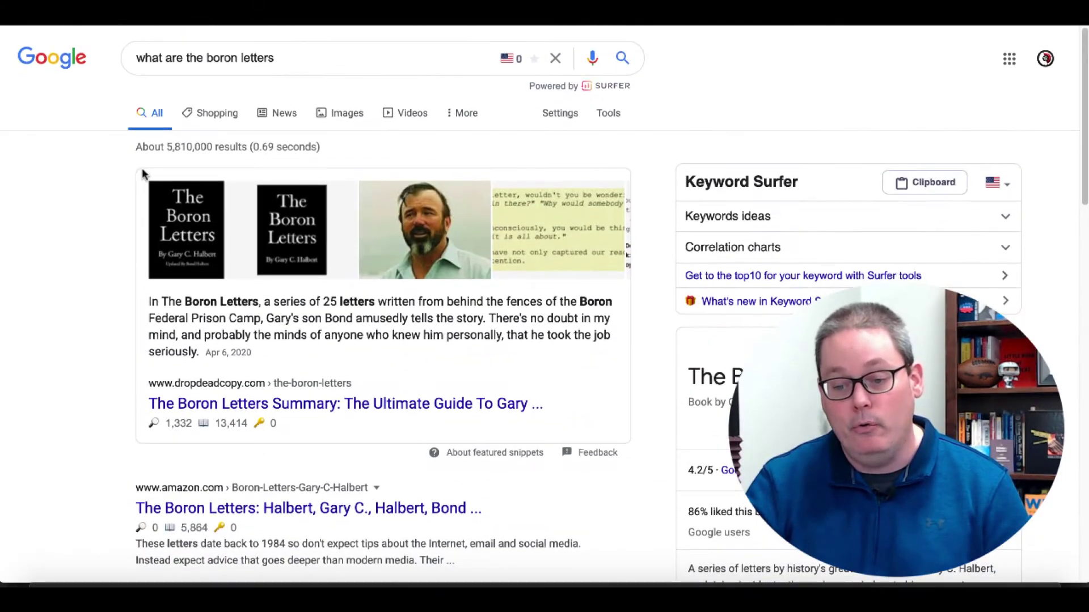
Filter to Videos results and open the 'What Are The Boron Letters? | 30MinuteMarketing.net' result
left_click(408, 118)
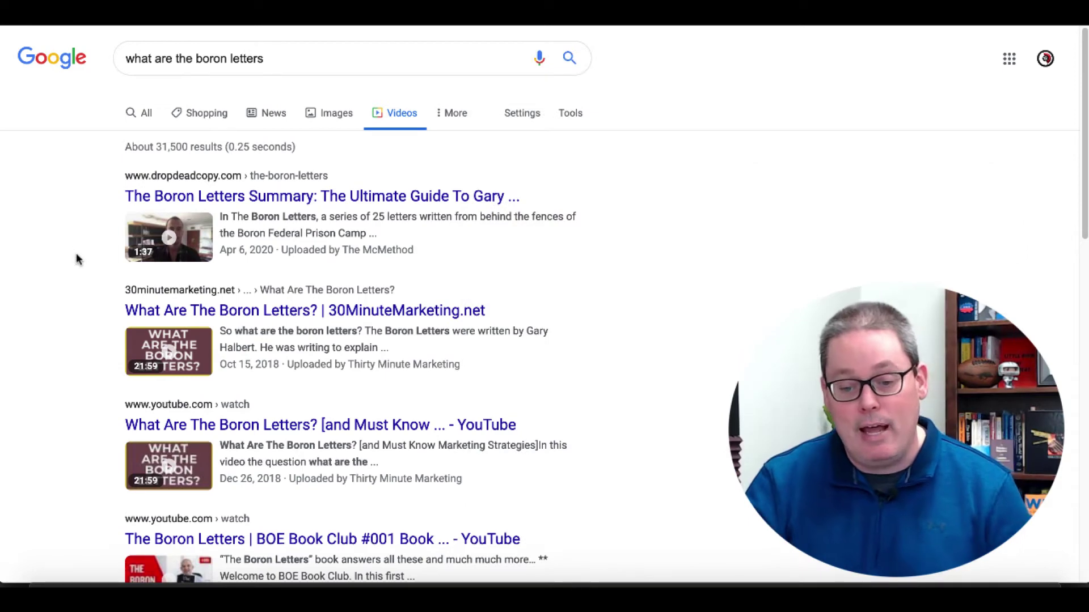
scroll(76, 253, "down", 1)
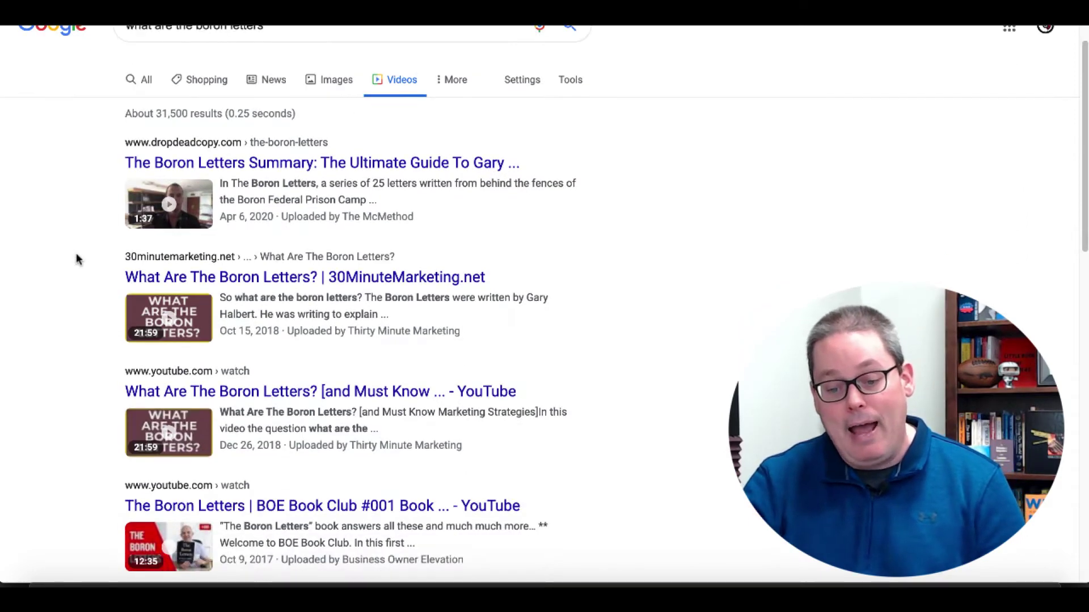
left_click(219, 278)
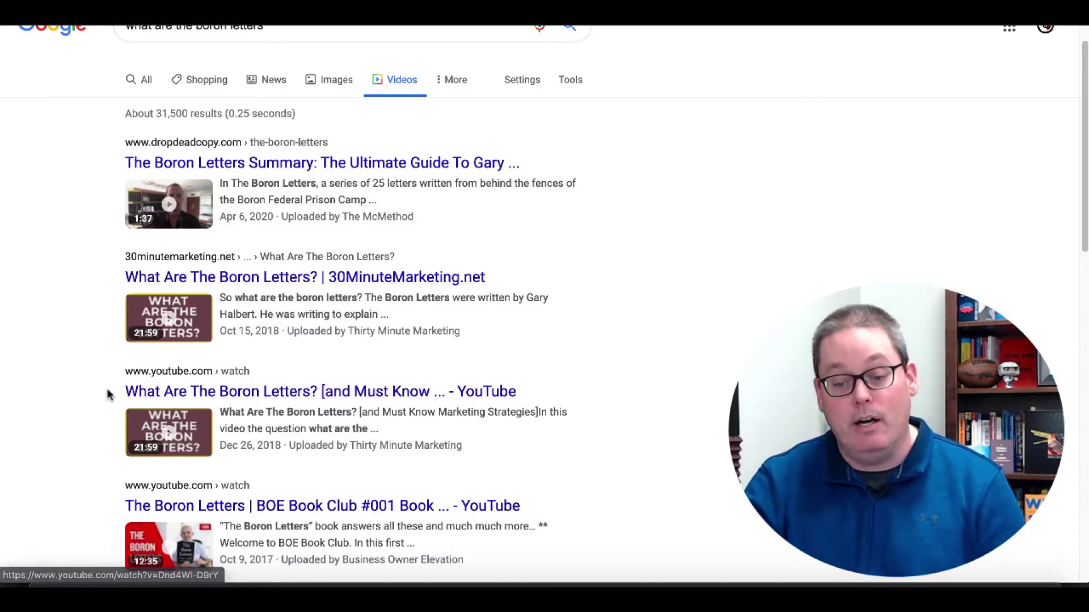
scroll(109, 395, "up", 1)
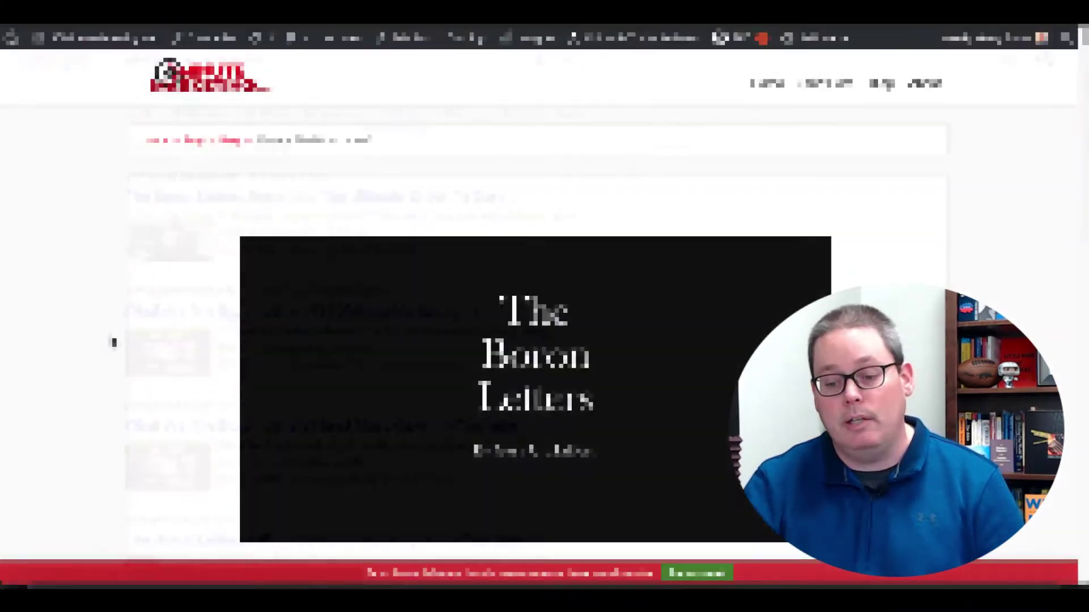
Scroll down the Boron Letters post to its embedded YouTube video
scroll(112, 340, "down", 2)
scroll(111, 340, "down", 7)
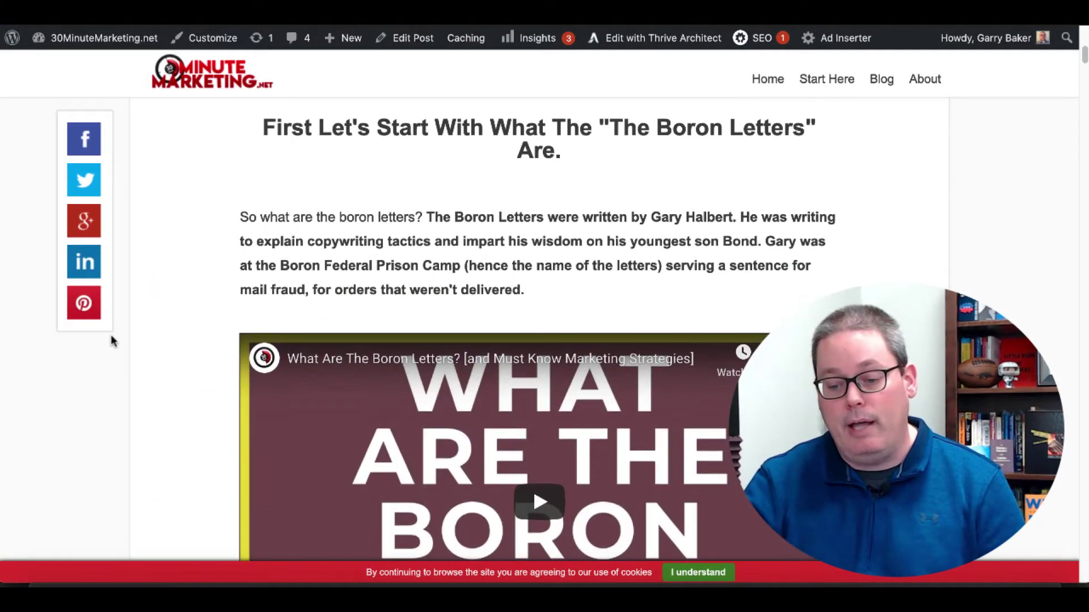
scroll(112, 340, "down", 3)
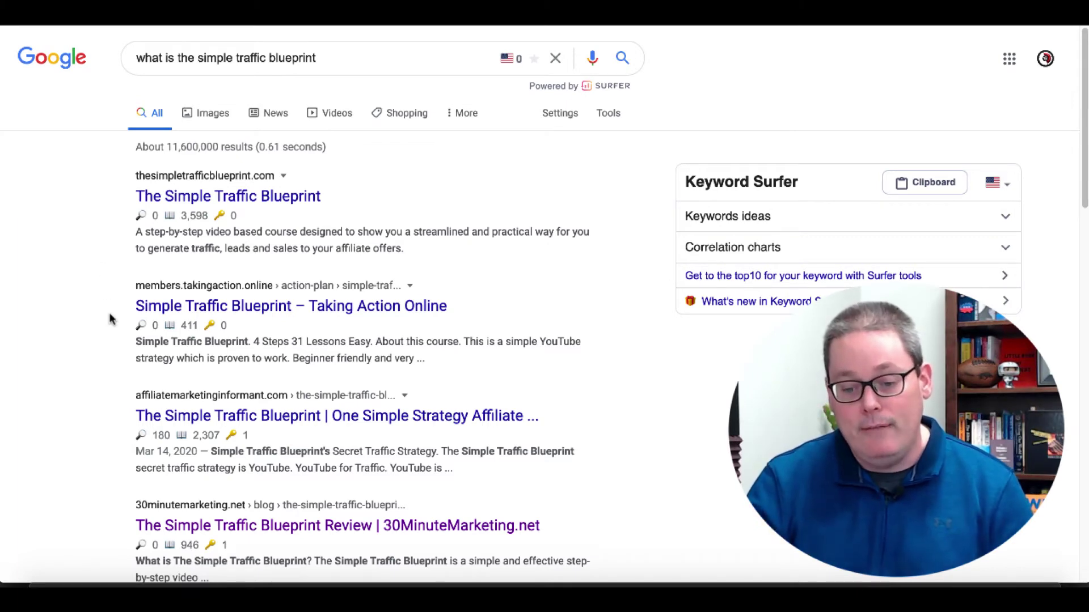
Open View all in the Videos block for 'what is the simple traffic blueprint' and review the rankings
scroll(107, 318, "down", 4)
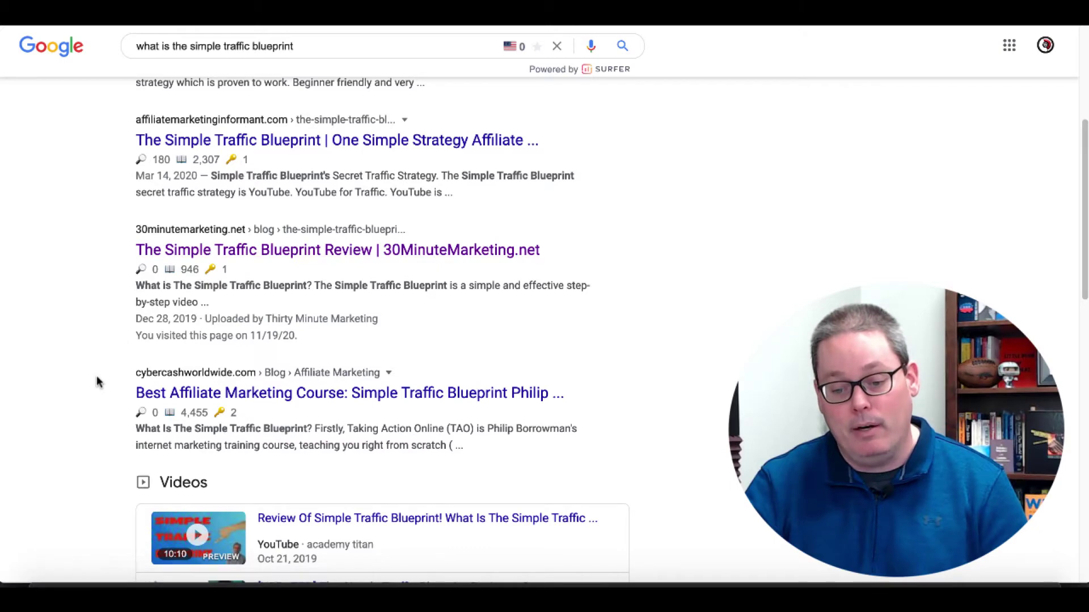
scroll(98, 382, "down", 5)
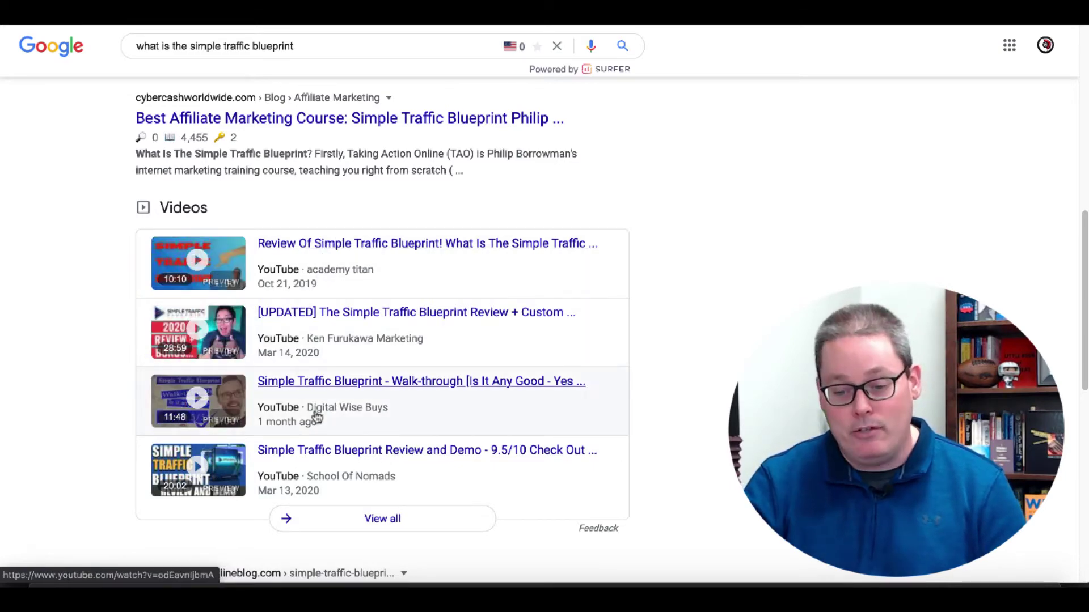
left_click(332, 519)
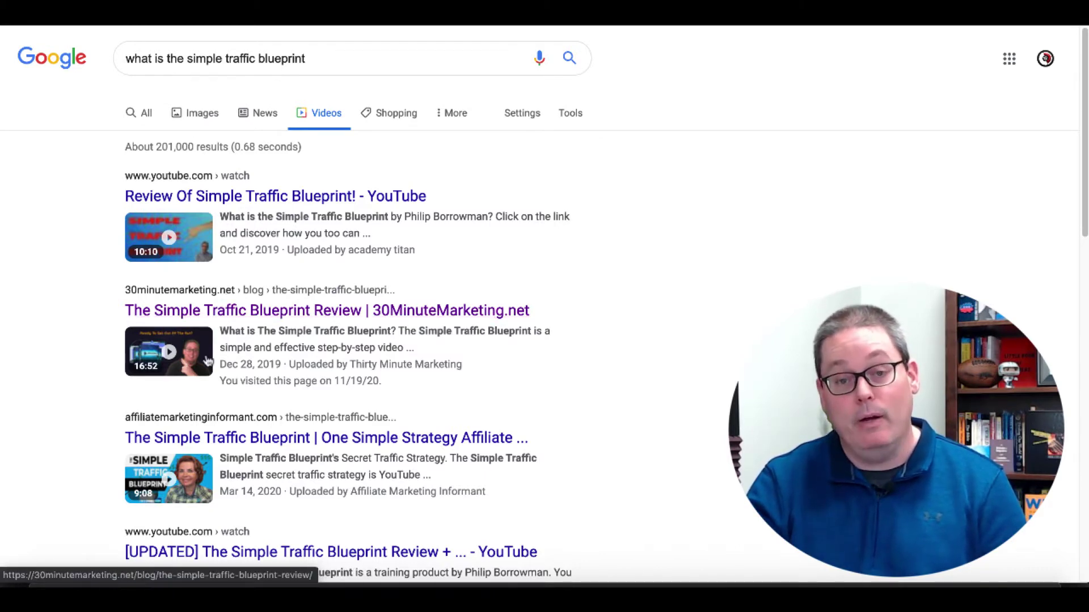
scroll(92, 432, "down", 5)
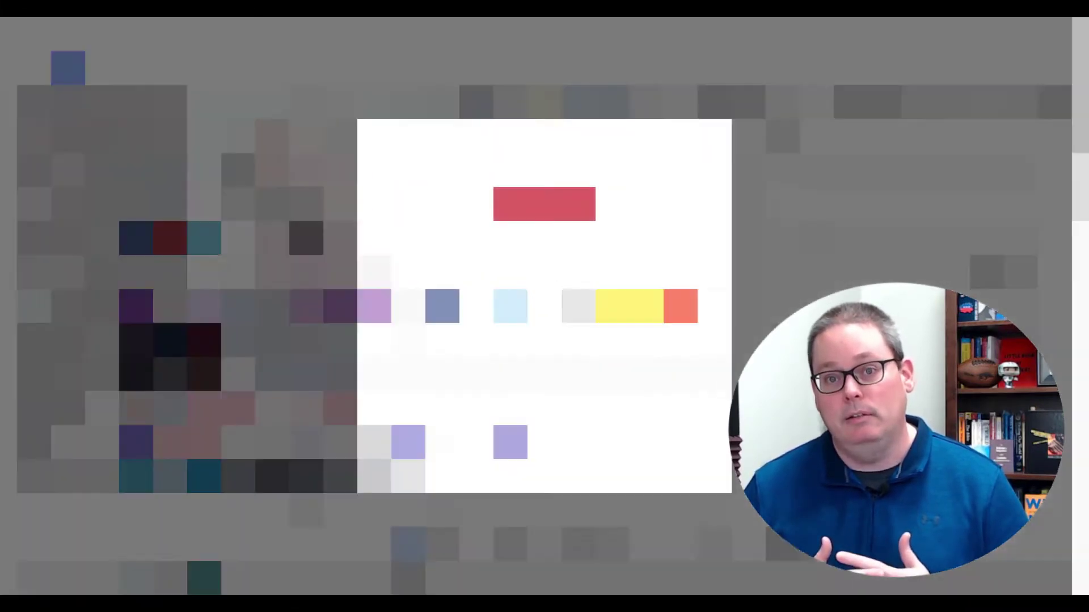
Scroll the Share dialog's destination icons to reveal Blogger, Tumblr and LinkedIn
scroll(632, 330, "right", 3)
scroll(640, 330, "right", 4)
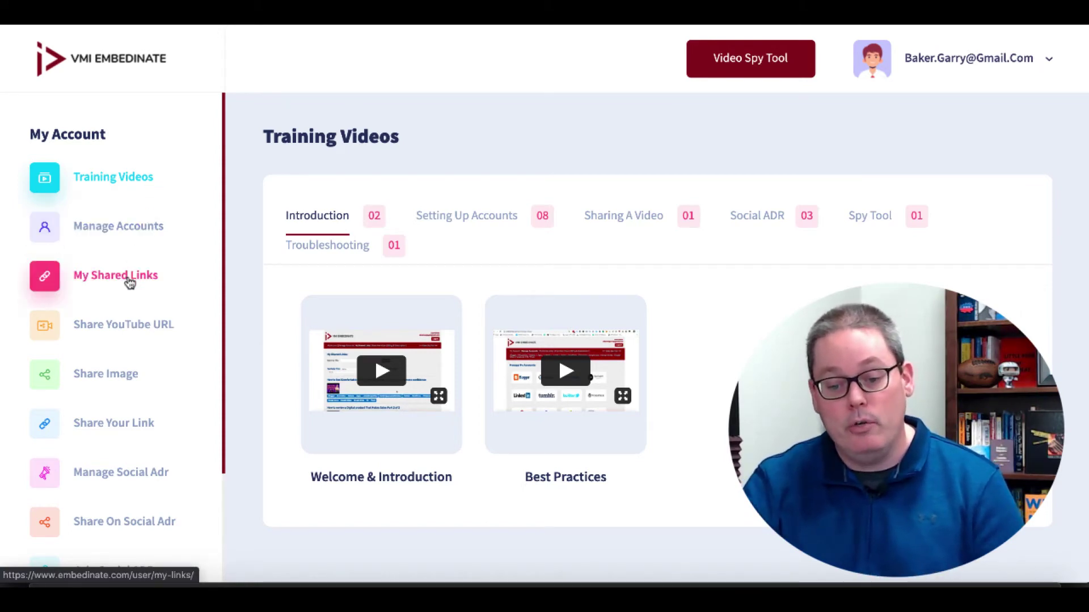
Open the Share YouTube URL form and review its Choose Account To Share list, including Blogger and LinkedIn
left_click(129, 334)
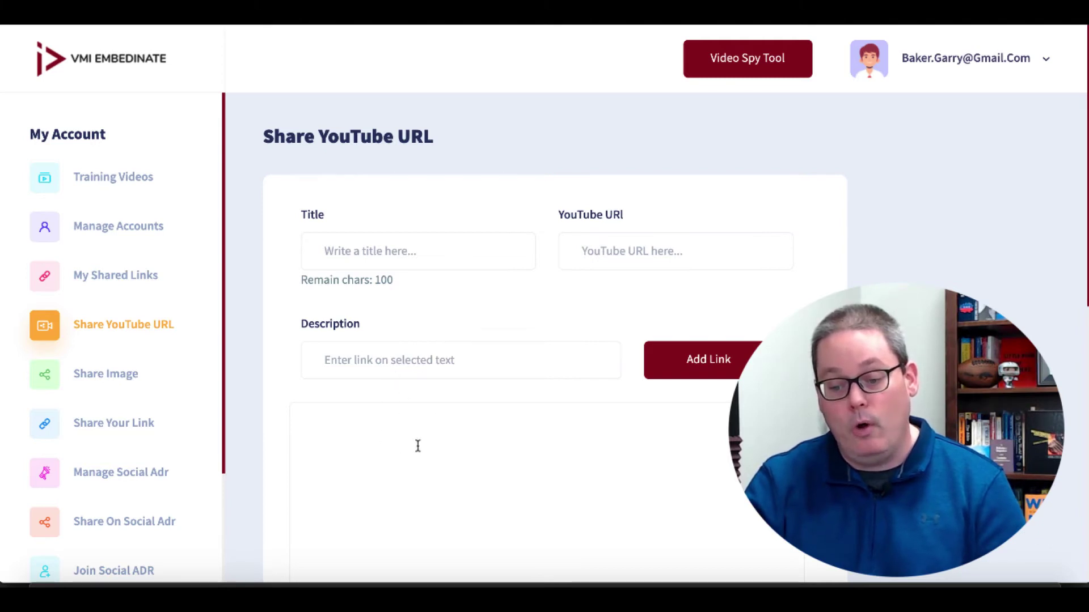
scroll(410, 476, "down", 5)
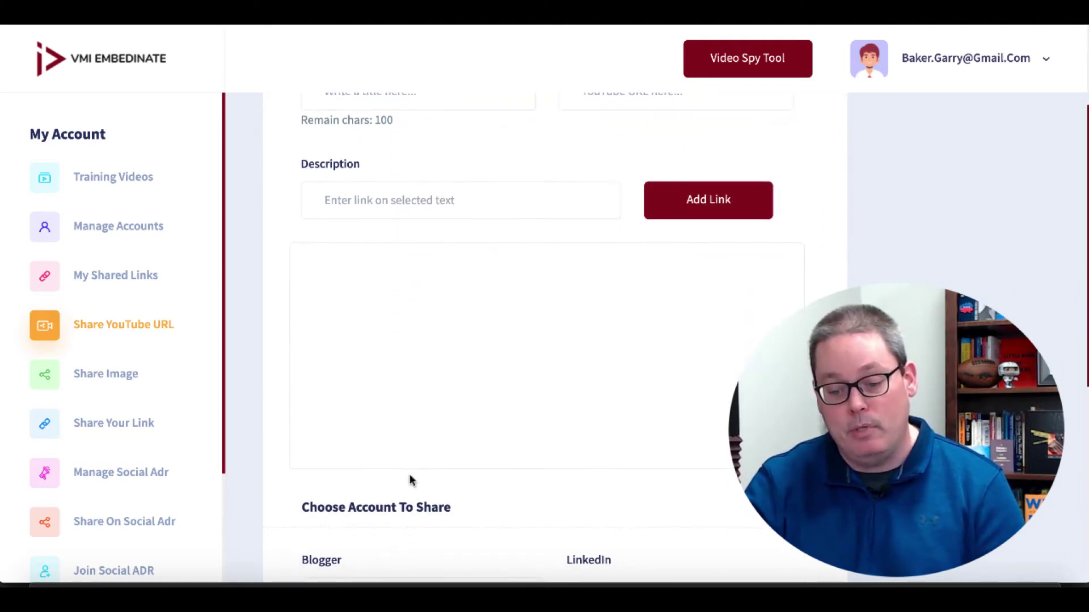
scroll(410, 481, "down", 3)
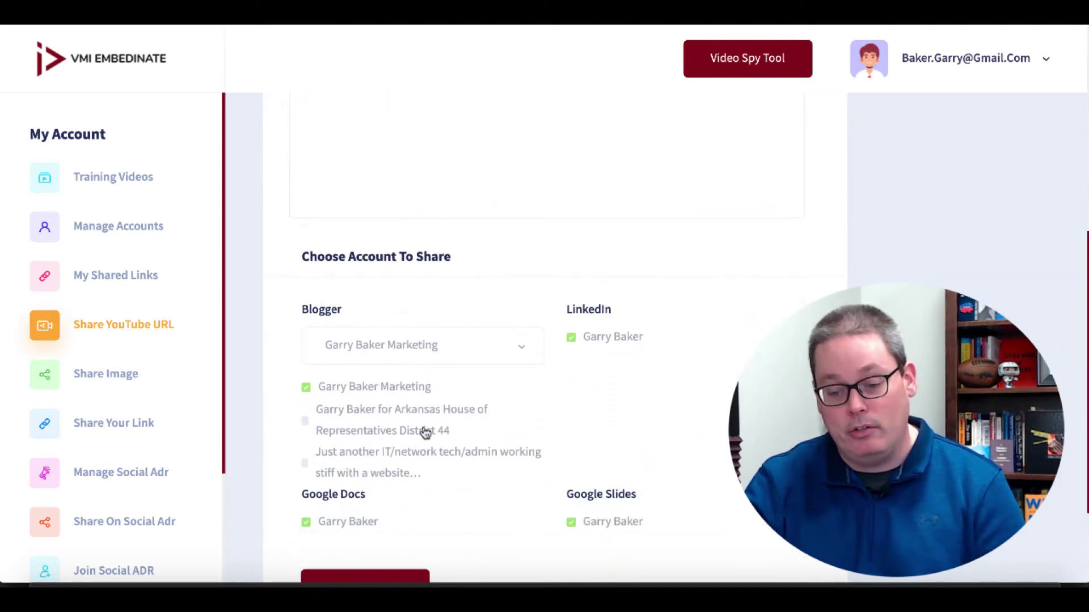
scroll(424, 432, "down", 1)
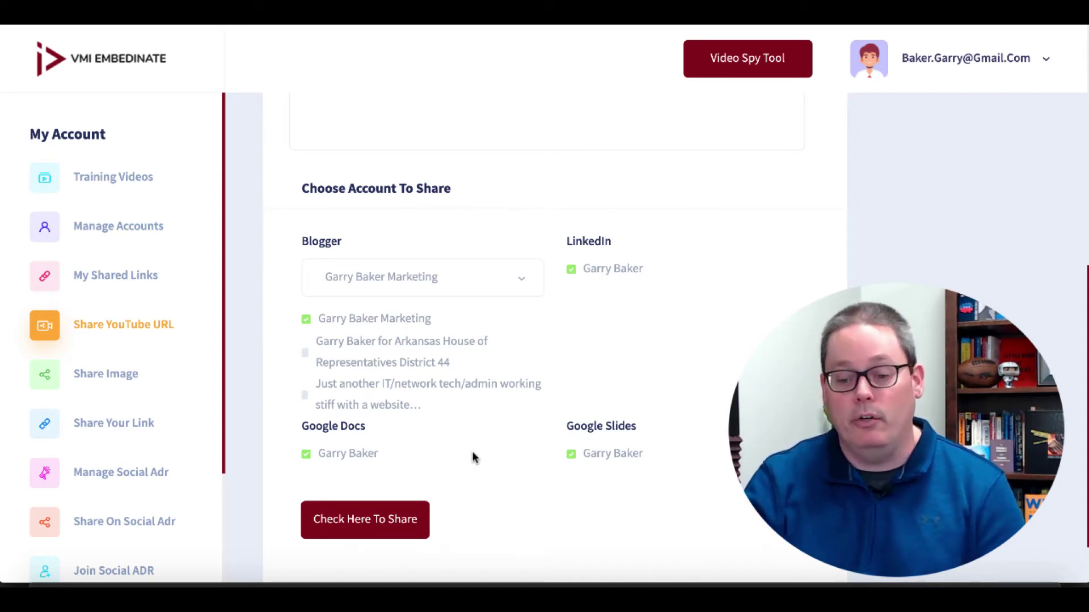
scroll(474, 456, "up", 6)
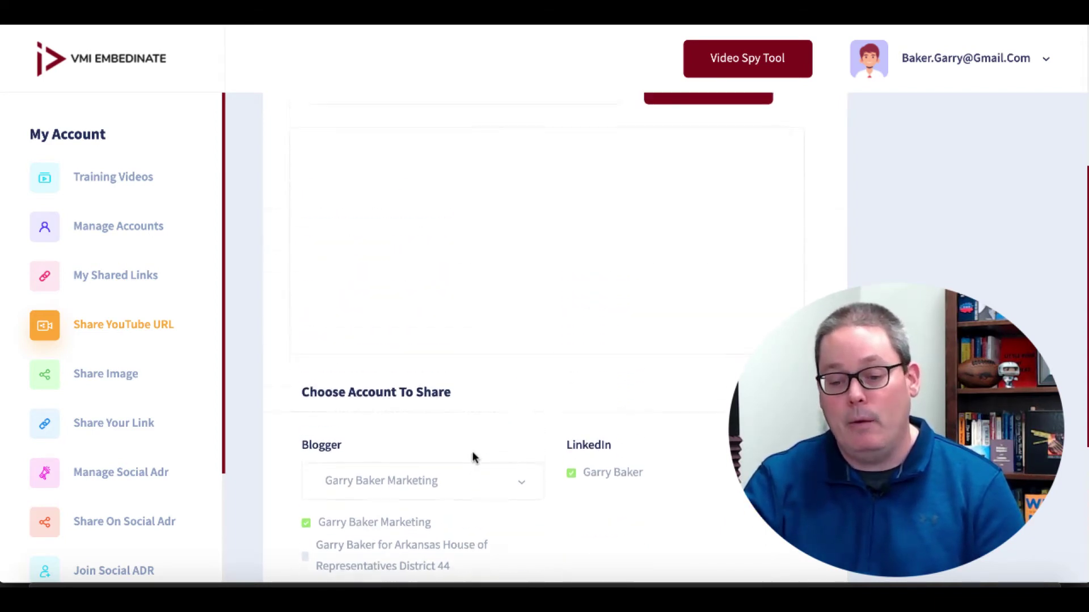
scroll(474, 453, "up", 3)
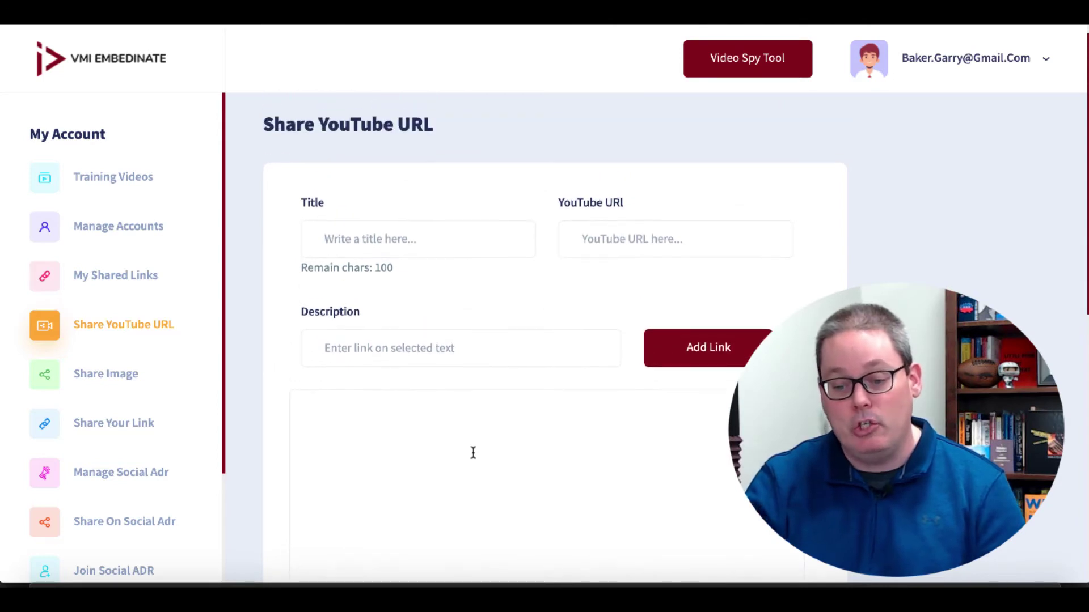